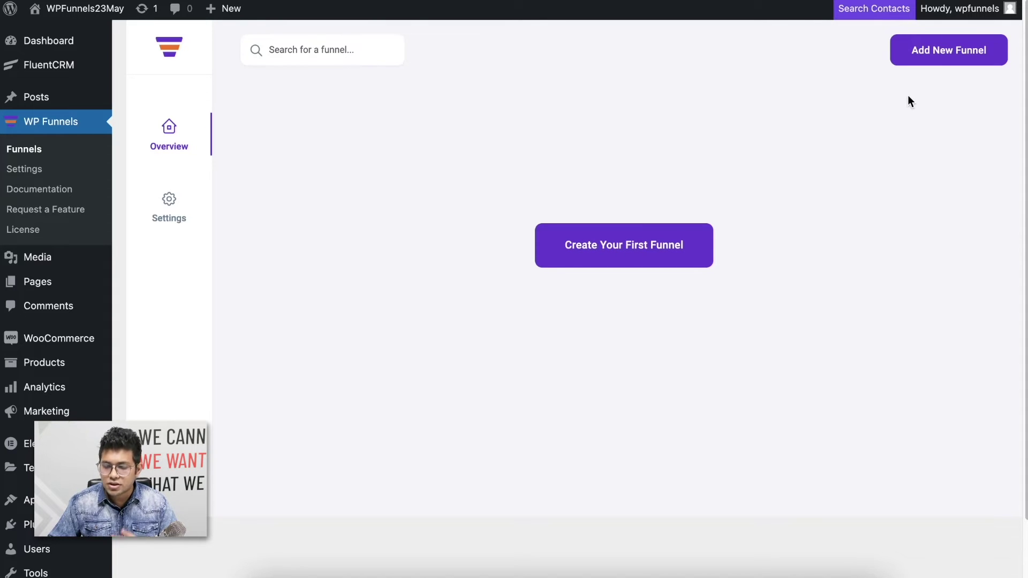
Import the eBook template as a new funnel with Landing, Checkout and Thank You steps
{"action": "left_click", "coordinate": [935, 53]}
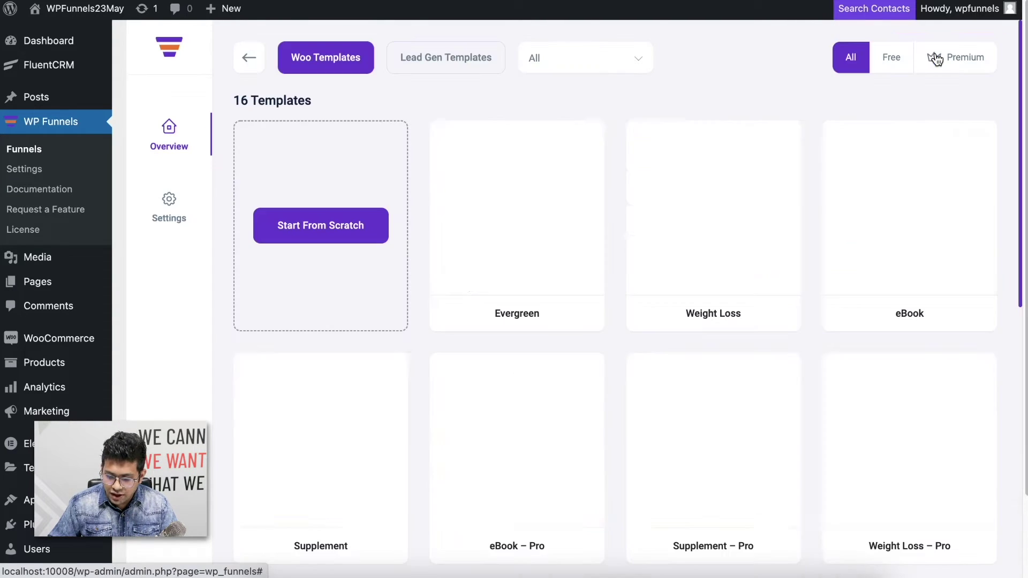
{"action": "mouse_move", "coordinate": [646, 287]}
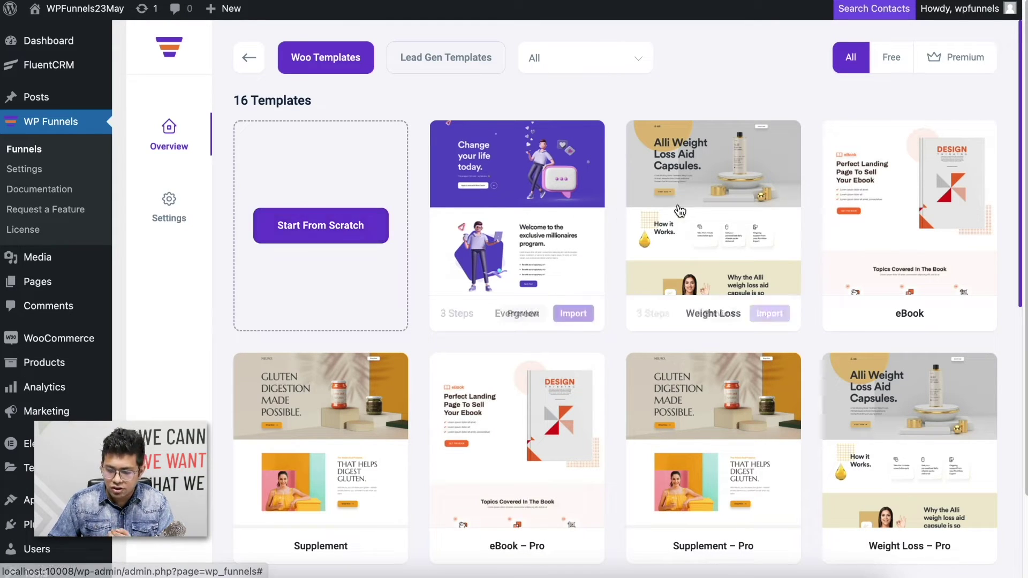
{"action": "left_click", "coordinate": [967, 313]}
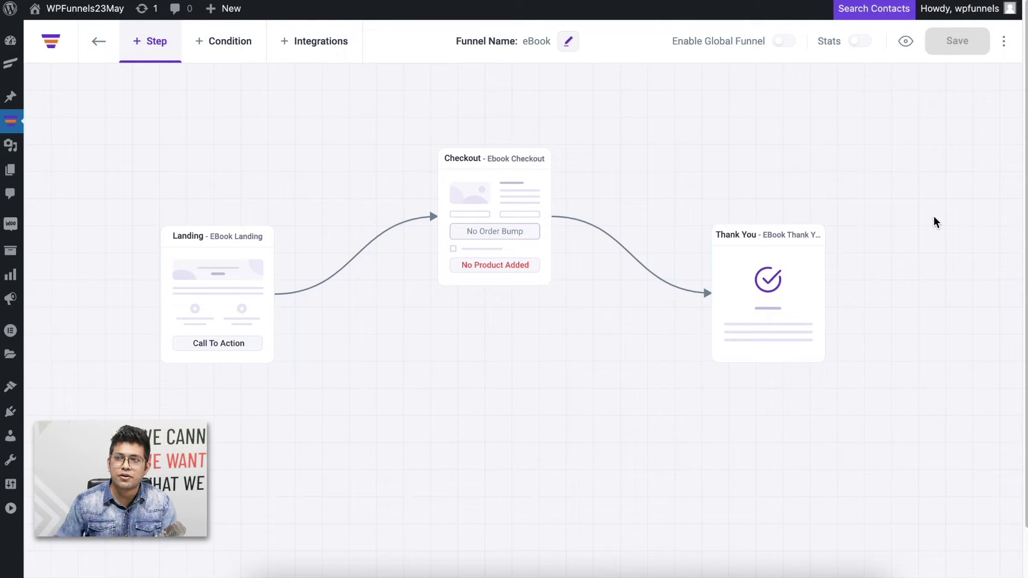
Rearrange the Checkout and Thank You cards, enable Global Funnel, and select the Checkout step
{"action": "mouse_move", "coordinate": [516, 385]}
{"action": "left_mouse_down"}
{"action": "mouse_move", "coordinate": [499, 409]}
{"action": "mouse_move", "coordinate": [502, 385]}
{"action": "left_mouse_up"}
{"action": "left_click_drag", "start_coordinate": [433, 308], "coordinate": [429, 230]}
{"action": "left_click_drag", "start_coordinate": [745, 298], "coordinate": [727, 273]}
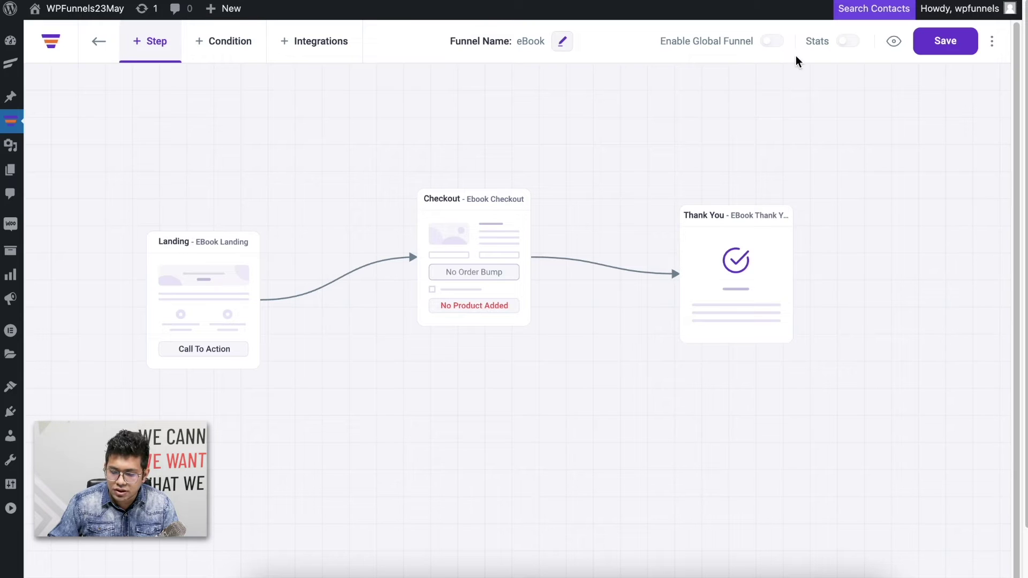
{"action": "left_click", "coordinate": [770, 42]}
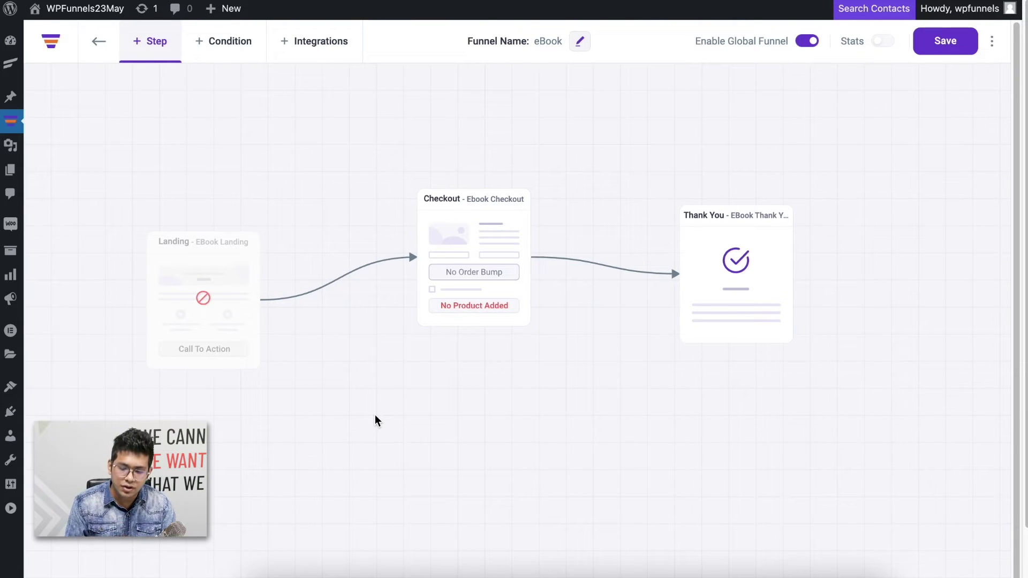
{"action": "left_click", "coordinate": [491, 230]}
Make the Ebook Checkout step enter the funnel when product category is Books, and save
{"action": "left_click", "coordinate": [437, 152]}
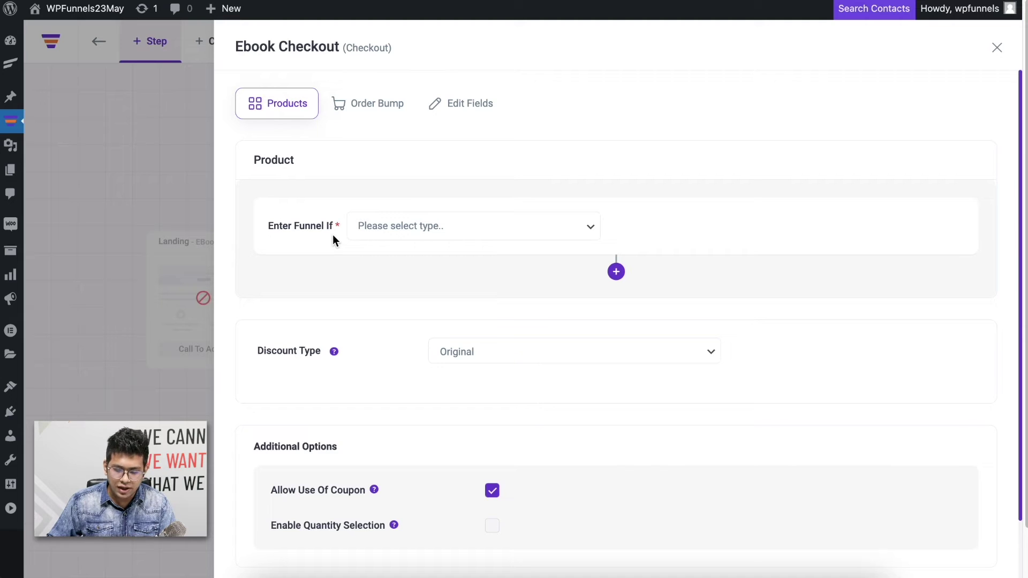
{"action": "left_click", "coordinate": [395, 230]}
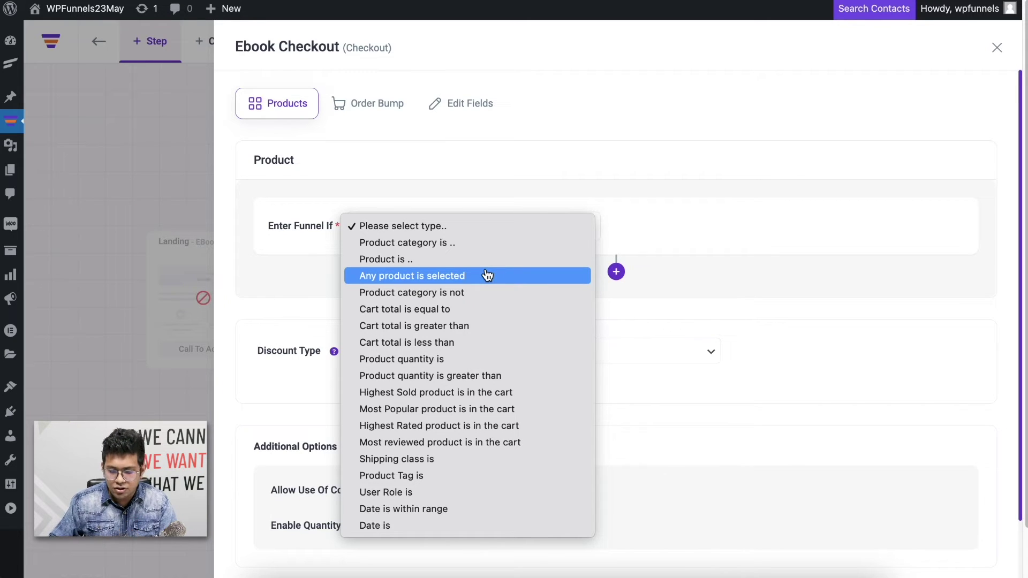
{"action": "left_click", "coordinate": [448, 246]}
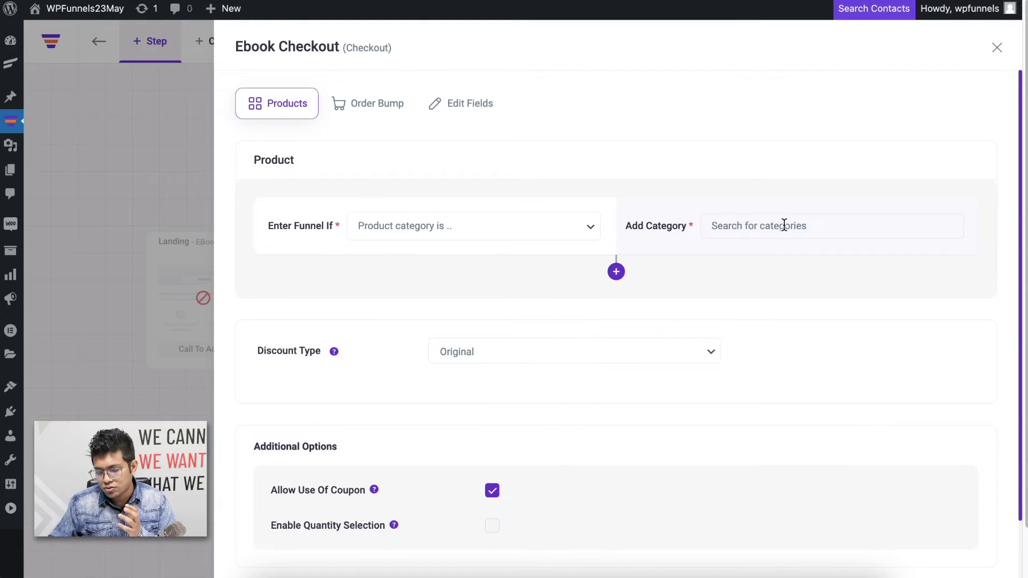
{"action": "left_click", "coordinate": [784, 225]}
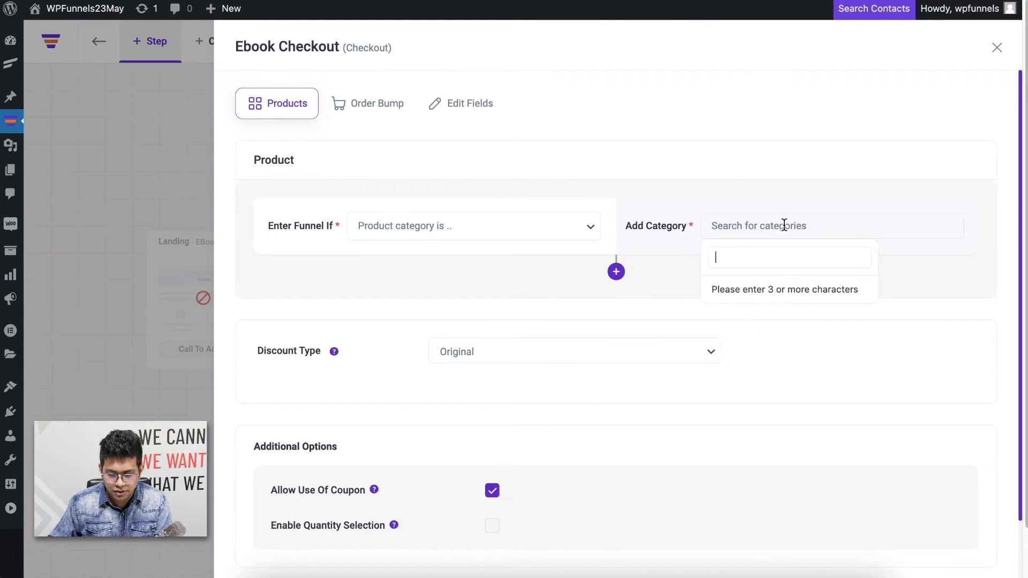
{"action": "type", "text": "books"}
{"action": "left_click", "coordinate": [744, 292]}
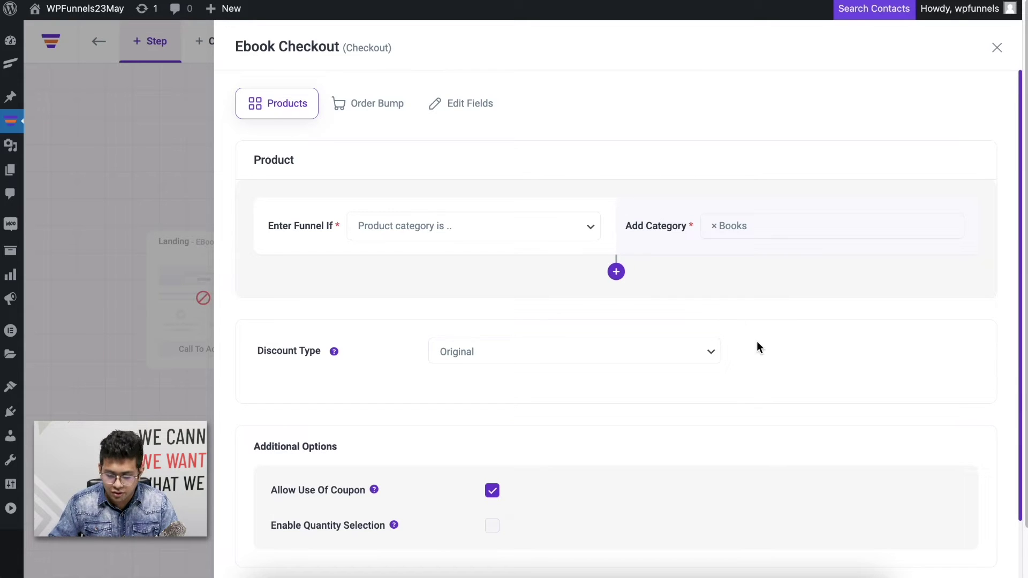
{"action": "scroll", "coordinate": [757, 345], "scroll_direction": "down", "scroll_amount": 2}
{"action": "left_click", "coordinate": [941, 558]}
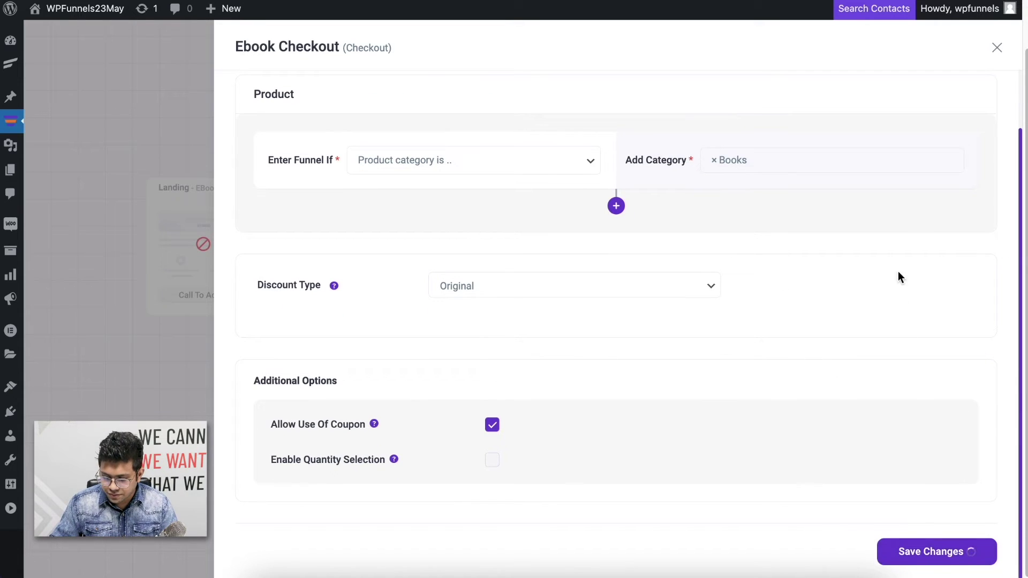
{"action": "left_click", "coordinate": [997, 48]}
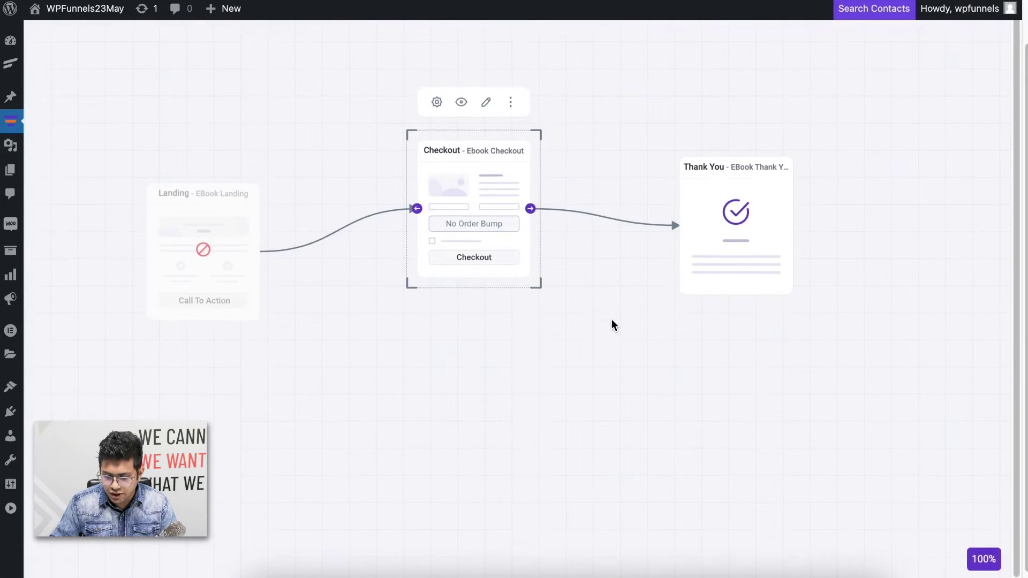
Preview the eBook checkout page, scroll through it, and close the preview tab
{"action": "left_click", "coordinate": [463, 152]}
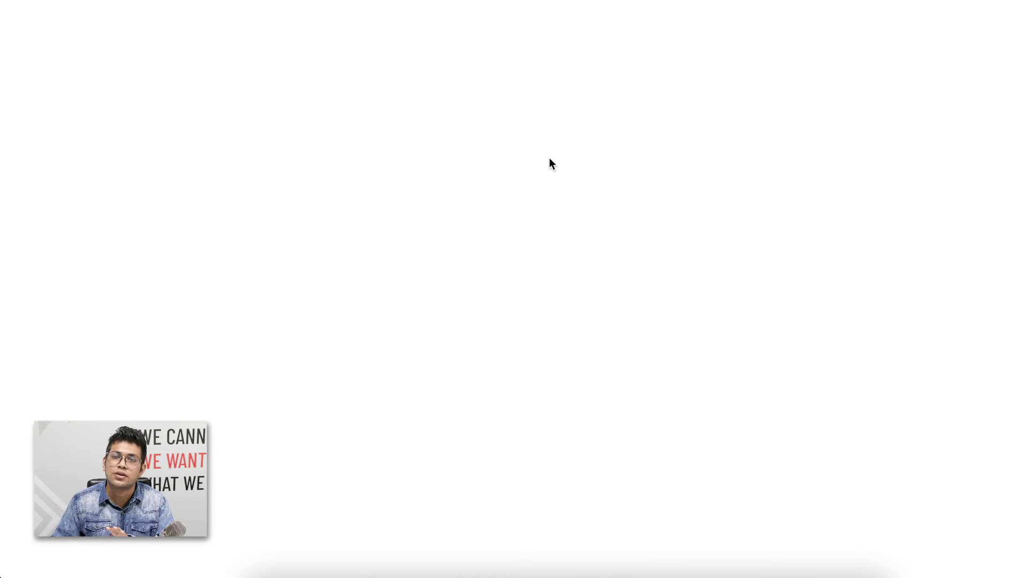
{"action": "scroll", "coordinate": [589, 209], "scroll_direction": "down", "scroll_amount": 4}
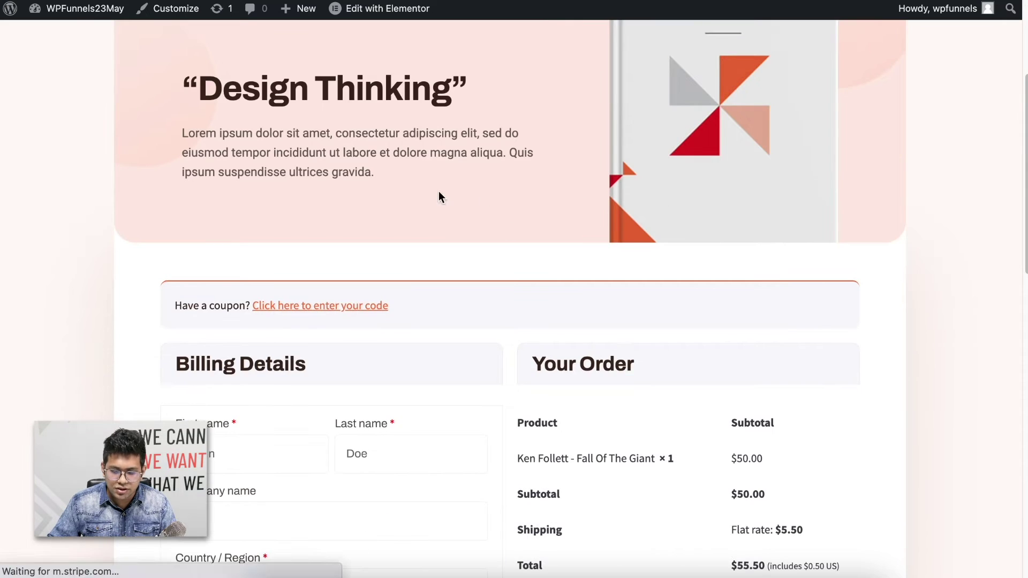
{"action": "scroll", "coordinate": [613, 223], "scroll_direction": "up", "scroll_amount": 4}
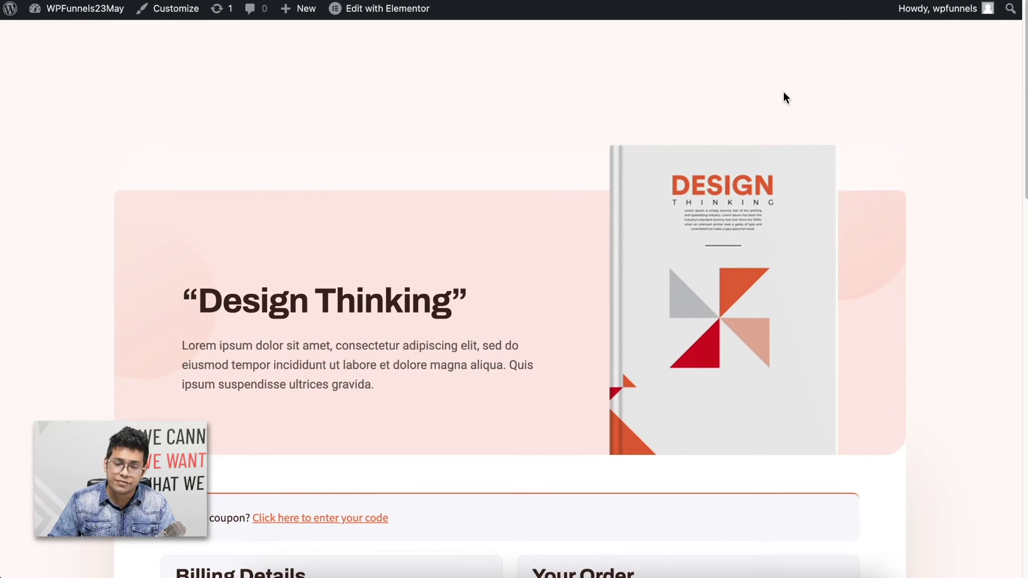
{"action": "key", "text": "super+w"}
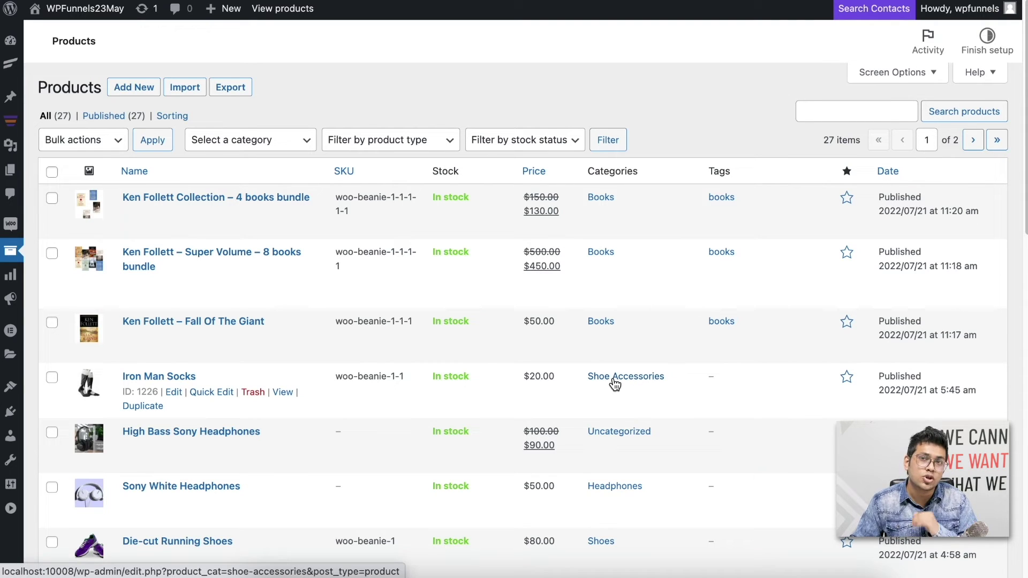
Open Iron Man Socks in a new tab, add it to the cart, and proceed to checkout
{"action": "left_click", "coordinate": [283, 392]}
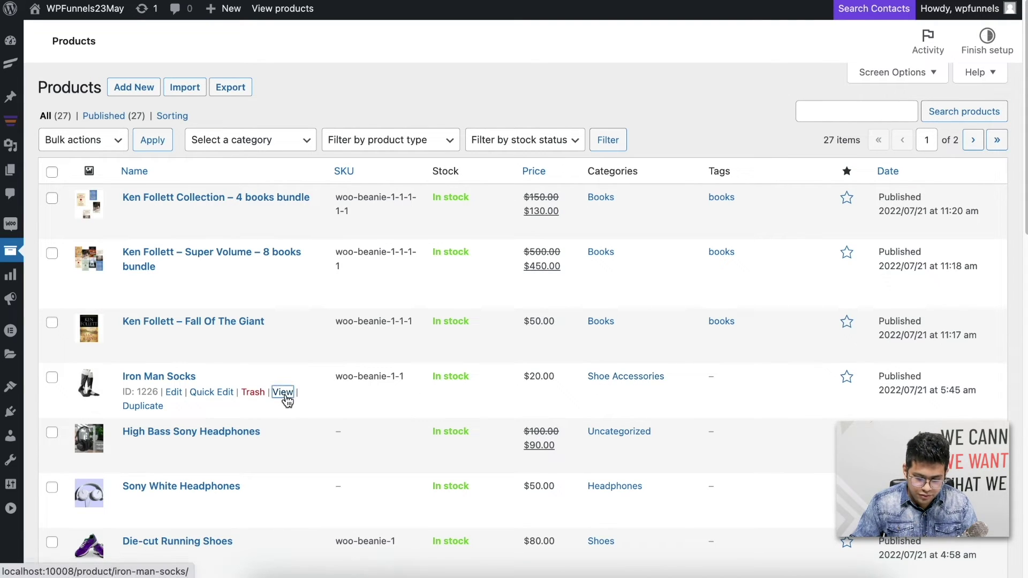
{"action": "right_click", "coordinate": [279, 393]}
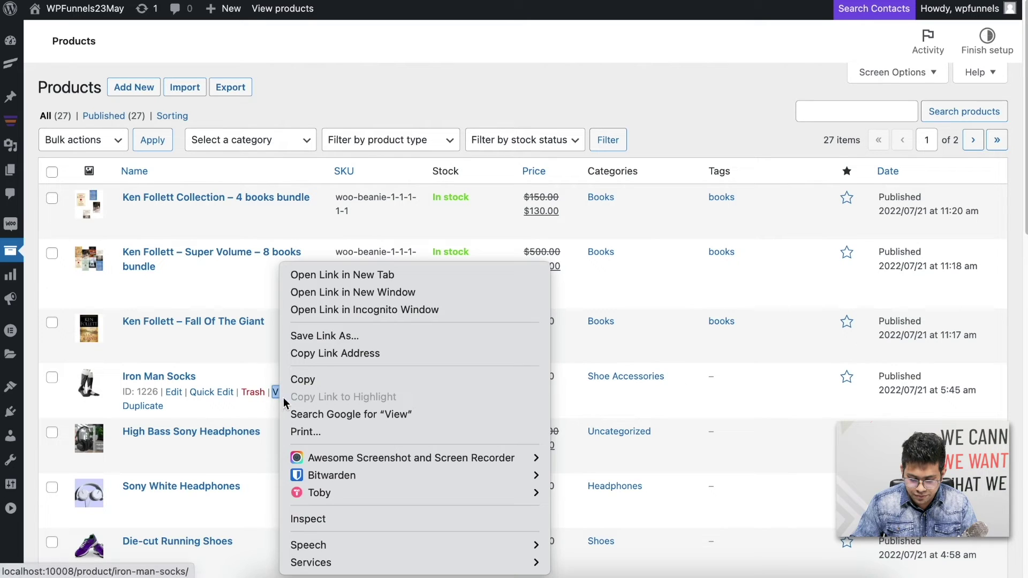
{"action": "left_click", "coordinate": [332, 272]}
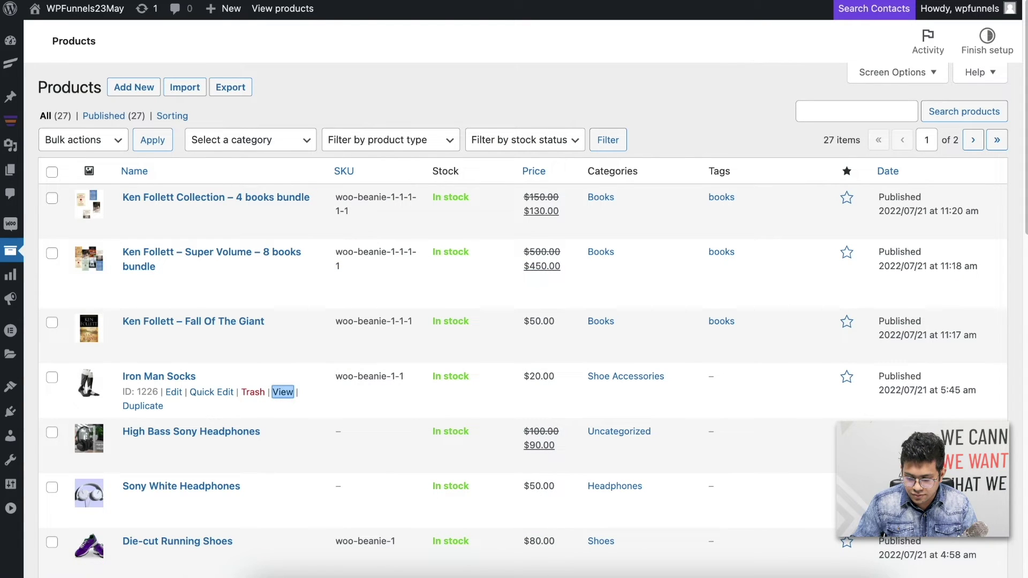
{"action": "key", "text": "ctrl+Tab"}
{"action": "scroll", "coordinate": [589, 359], "scroll_direction": "down", "scroll_amount": 1}
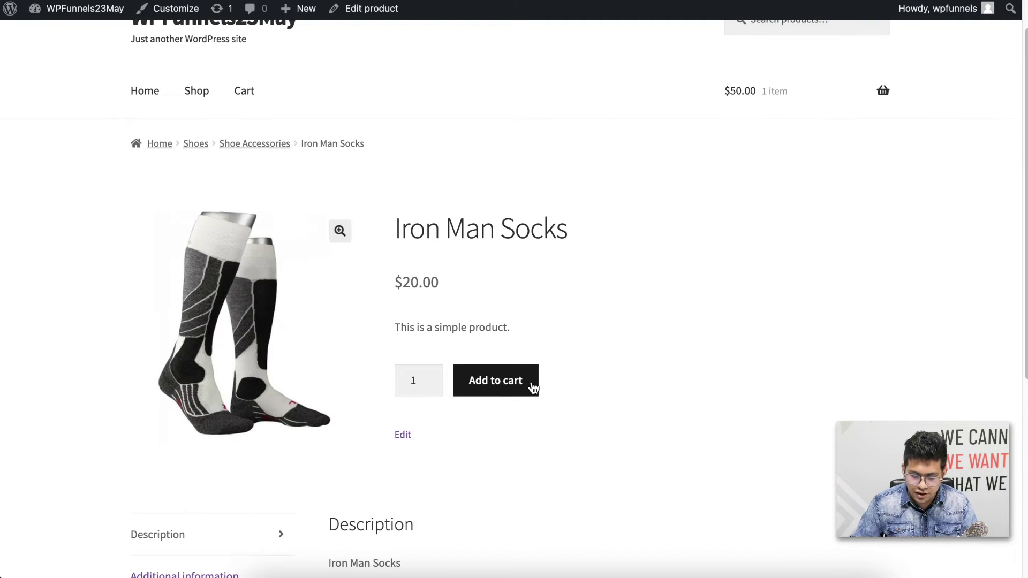
{"action": "left_click", "coordinate": [526, 385]}
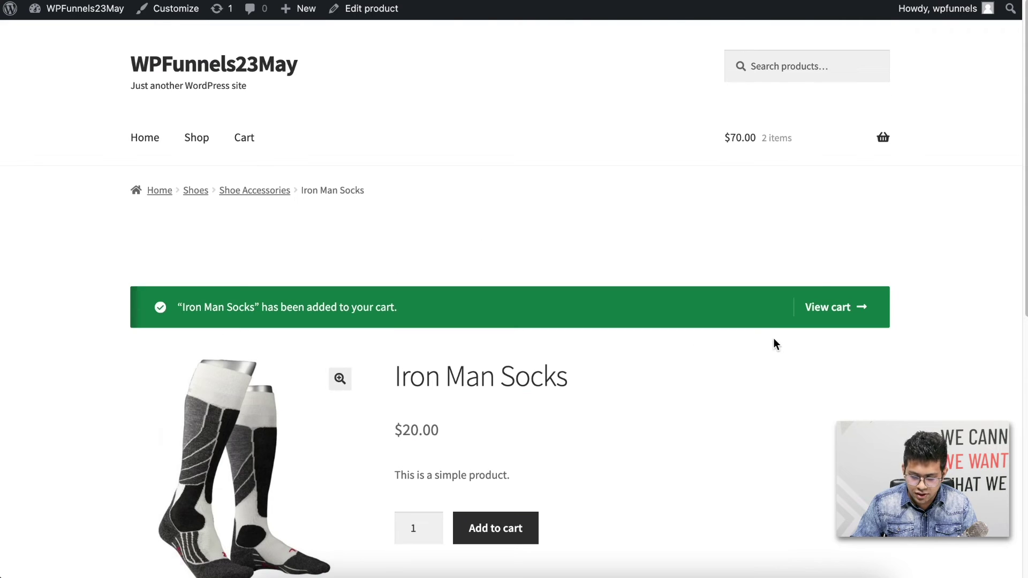
{"action": "left_click", "coordinate": [833, 313]}
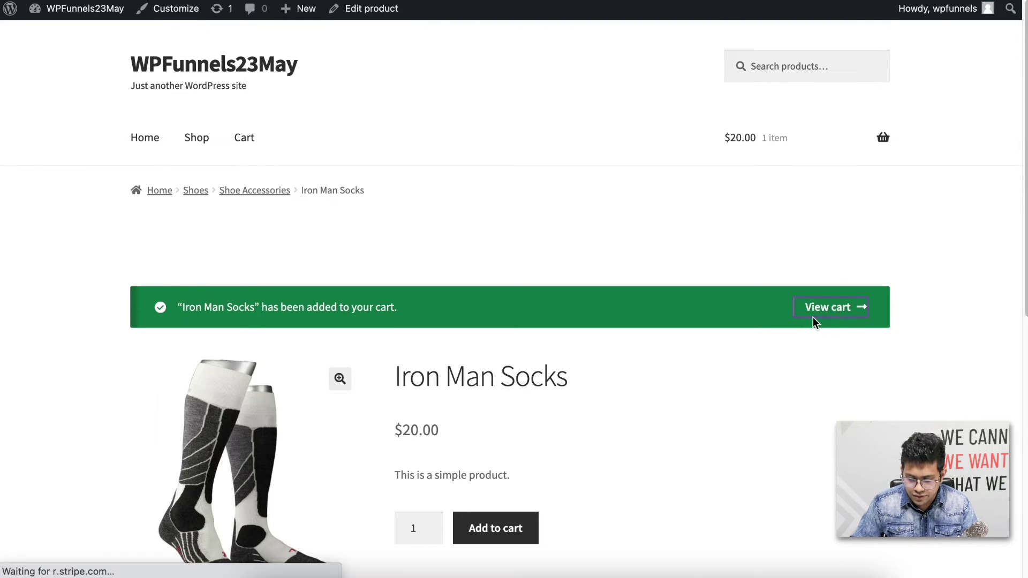
{"action": "scroll", "coordinate": [492, 443], "scroll_direction": "down", "scroll_amount": 5}
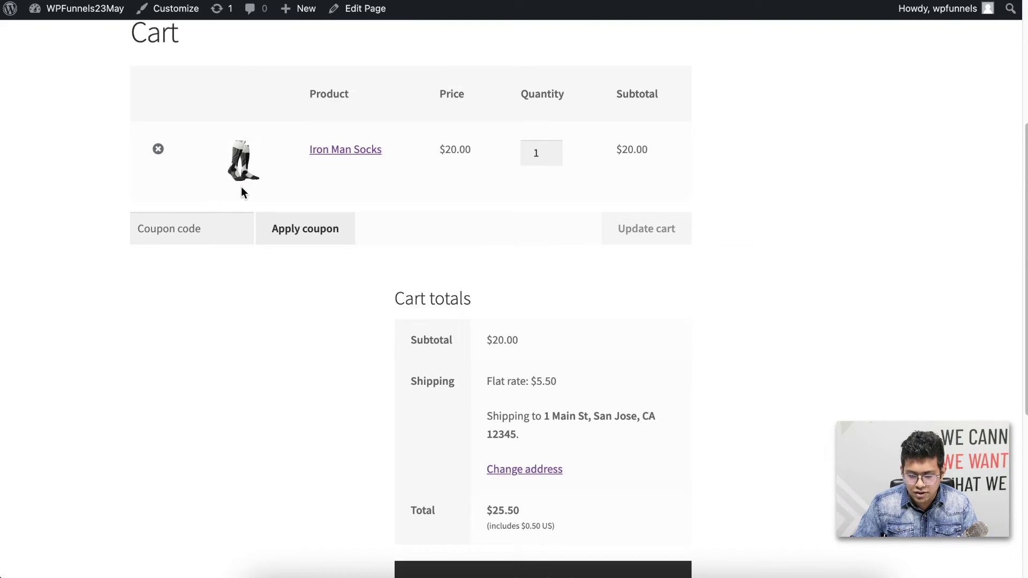
{"action": "scroll", "coordinate": [412, 270], "scroll_direction": "down", "scroll_amount": 3}
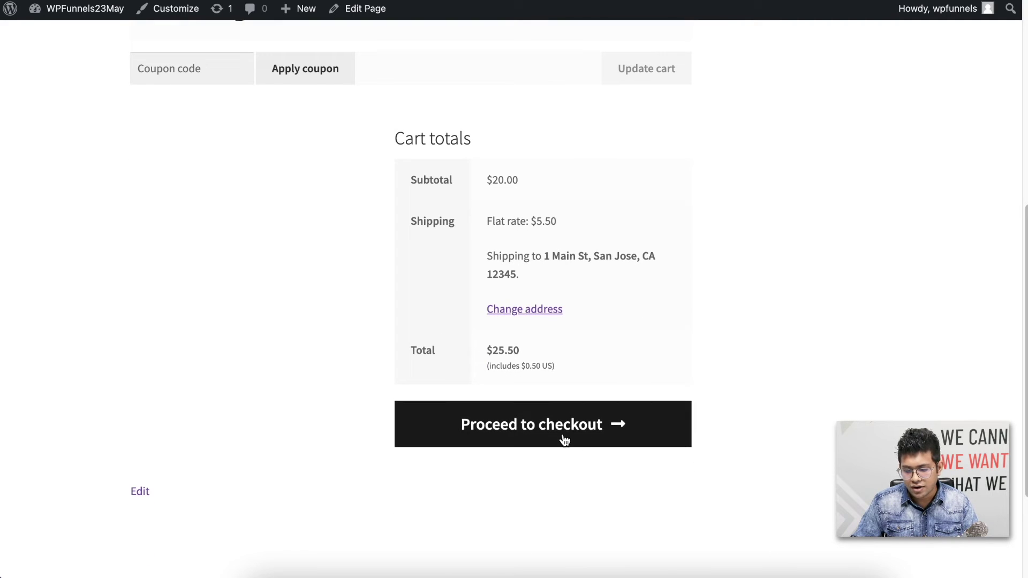
{"action": "left_click", "coordinate": [595, 439]}
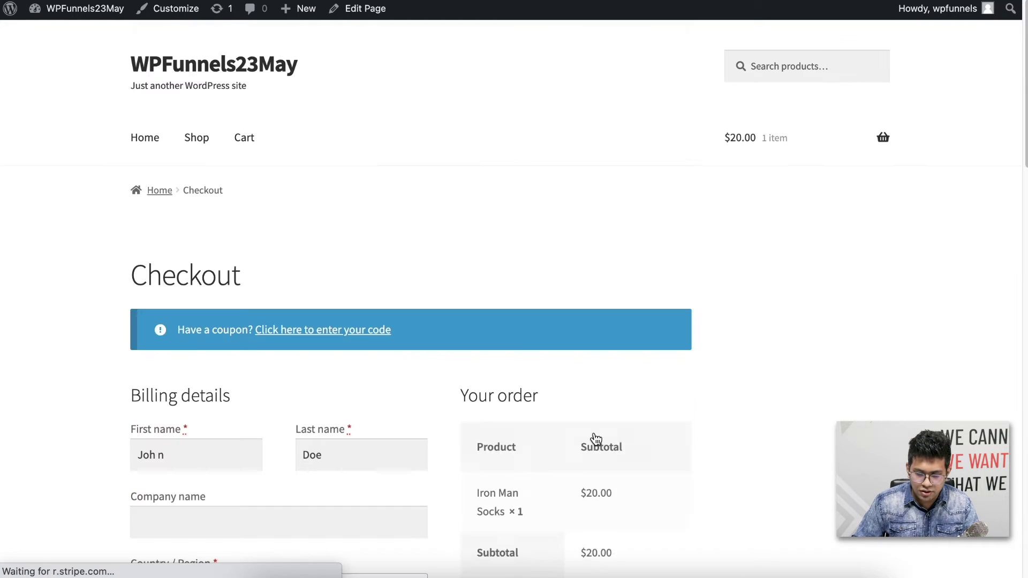
{"action": "scroll", "coordinate": [416, 364], "scroll_direction": "down", "scroll_amount": 6}
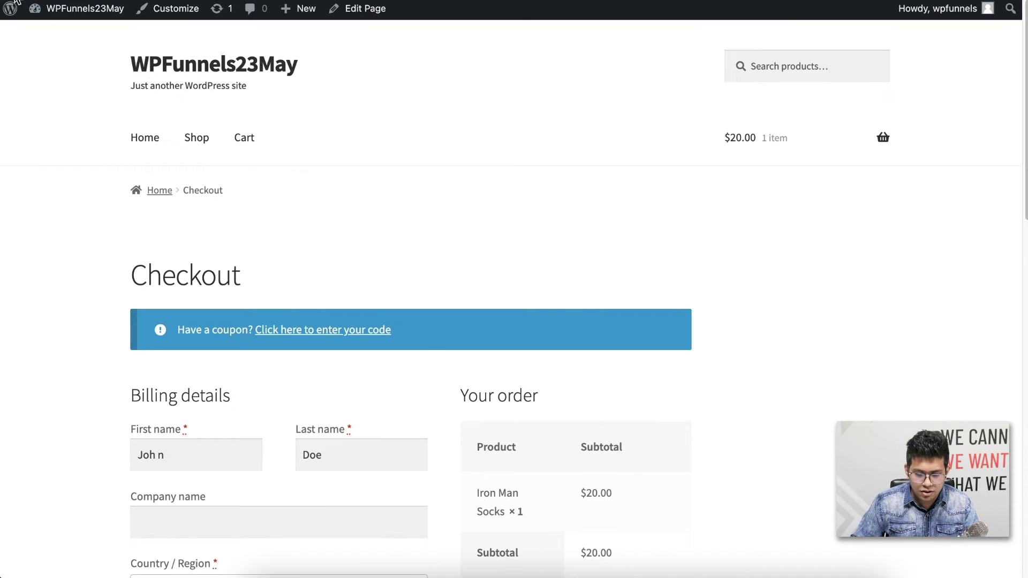
Remove Iron Man Socks from the cart and return to the admin Products list
{"action": "key", "text": "super+bracketleft"}
{"action": "scroll", "coordinate": [364, 229], "scroll_direction": "up", "scroll_amount": 5}
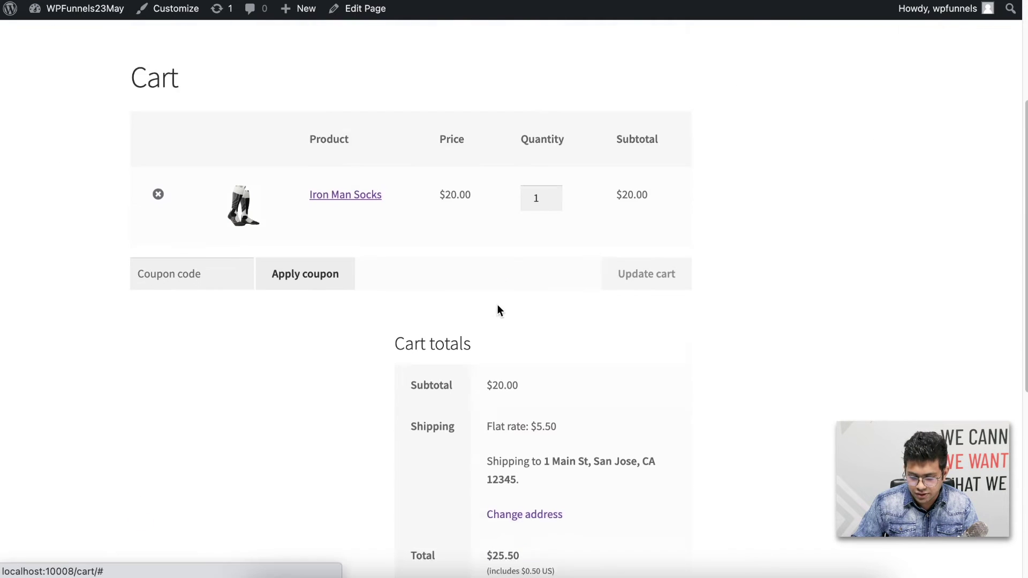
{"action": "left_click", "coordinate": [158, 232]}
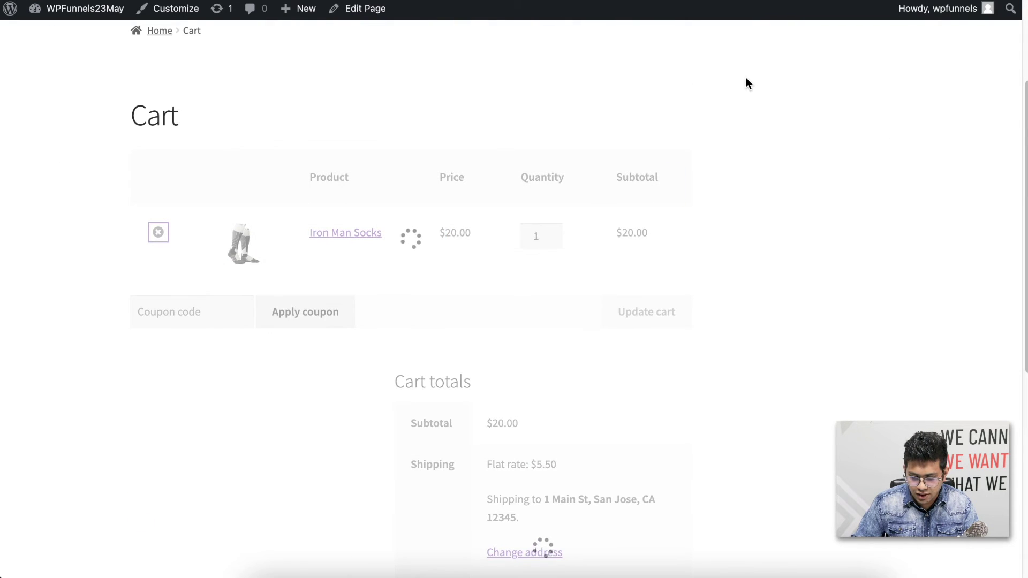
{"action": "key", "text": "super+bracketleft"}
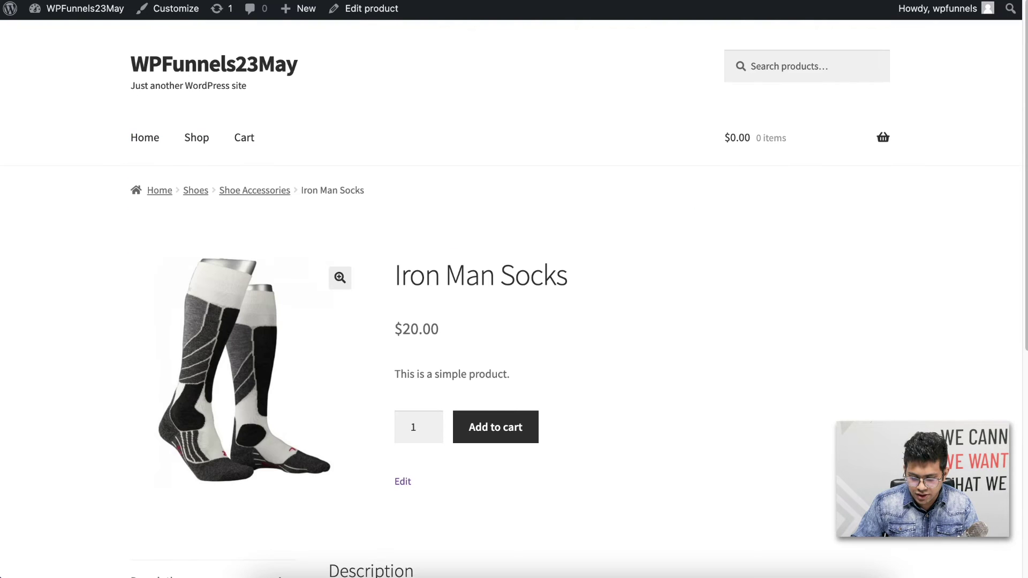
{"action": "key", "text": "super+bracketleft"}
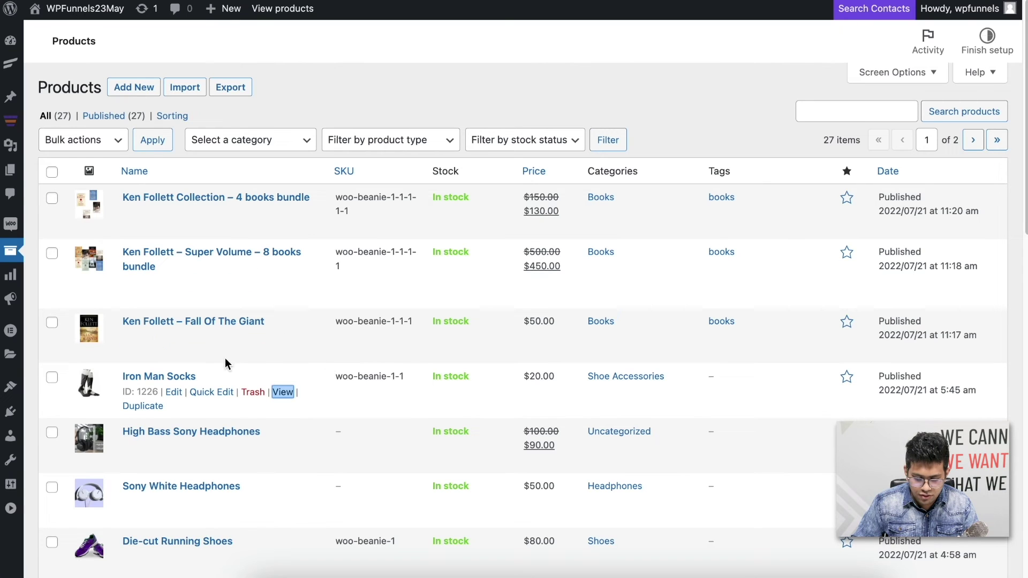
Open Ken Follett – Fall Of The Giant in a new tab and add it to the cart
{"action": "left_click", "coordinate": [376, 355]}
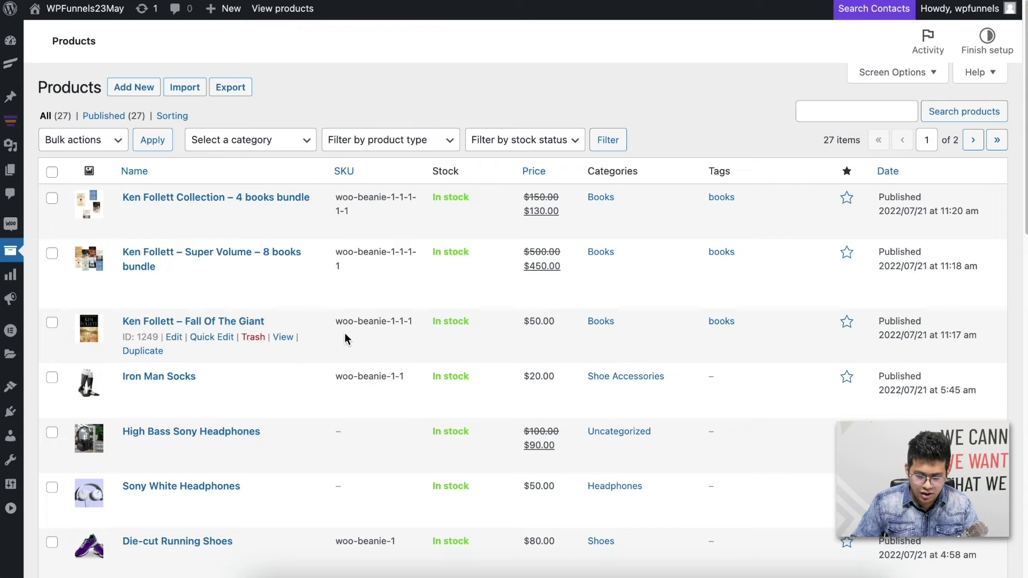
{"action": "right_click", "coordinate": [284, 337]}
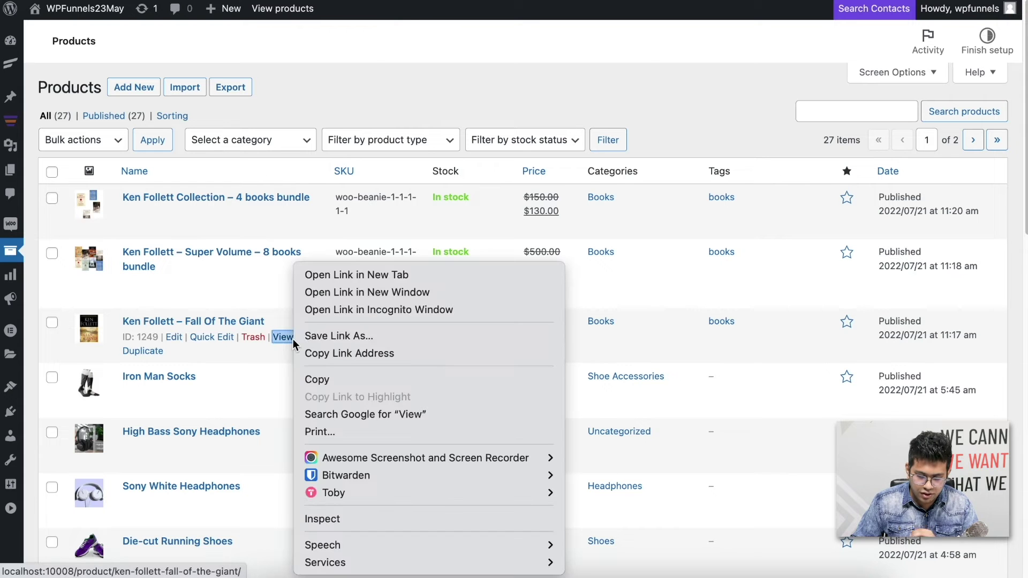
{"action": "left_click", "coordinate": [349, 275]}
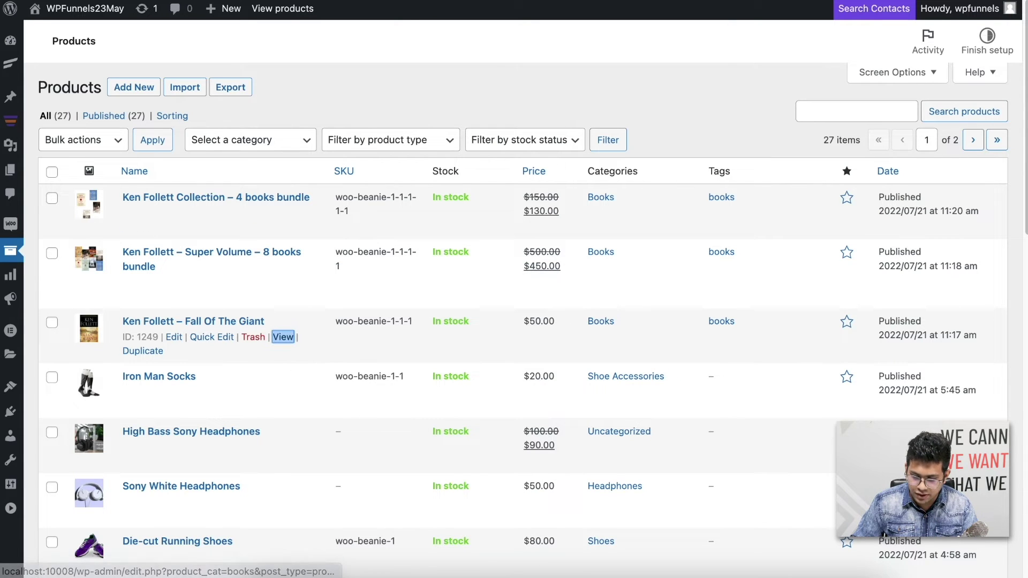
{"action": "key", "text": "ctrl+Tab"}
{"action": "scroll", "coordinate": [632, 342], "scroll_direction": "down", "scroll_amount": 2}
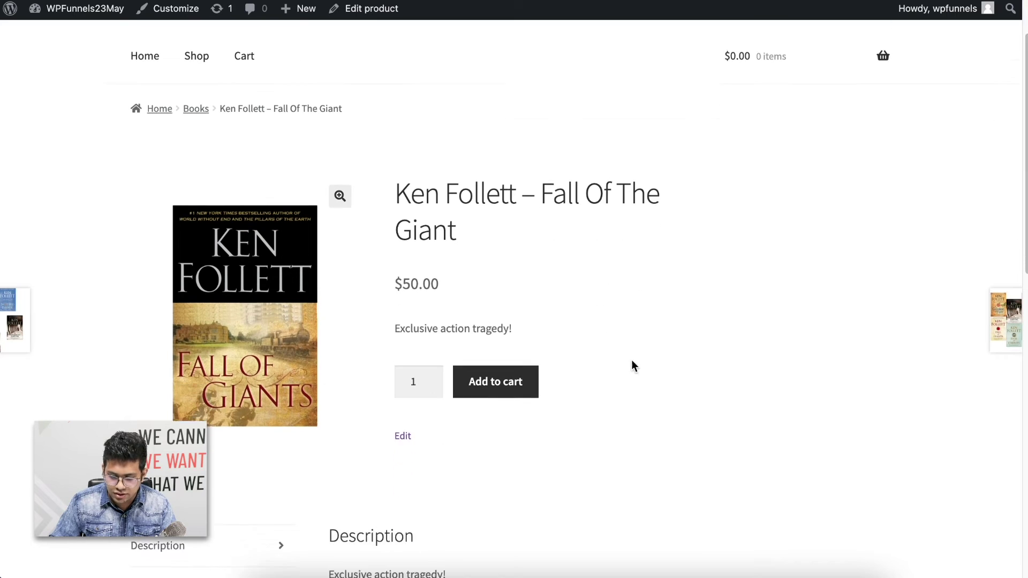
{"action": "left_click", "coordinate": [516, 407]}
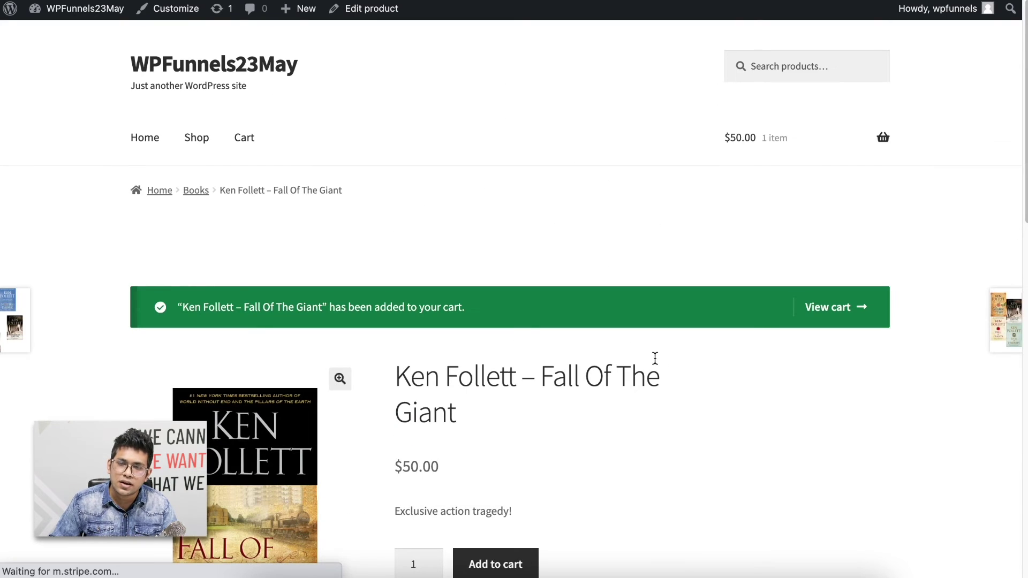
Go from the cart to checkout, which opens the Design Thinking eBook page
{"action": "left_click", "coordinate": [855, 307]}
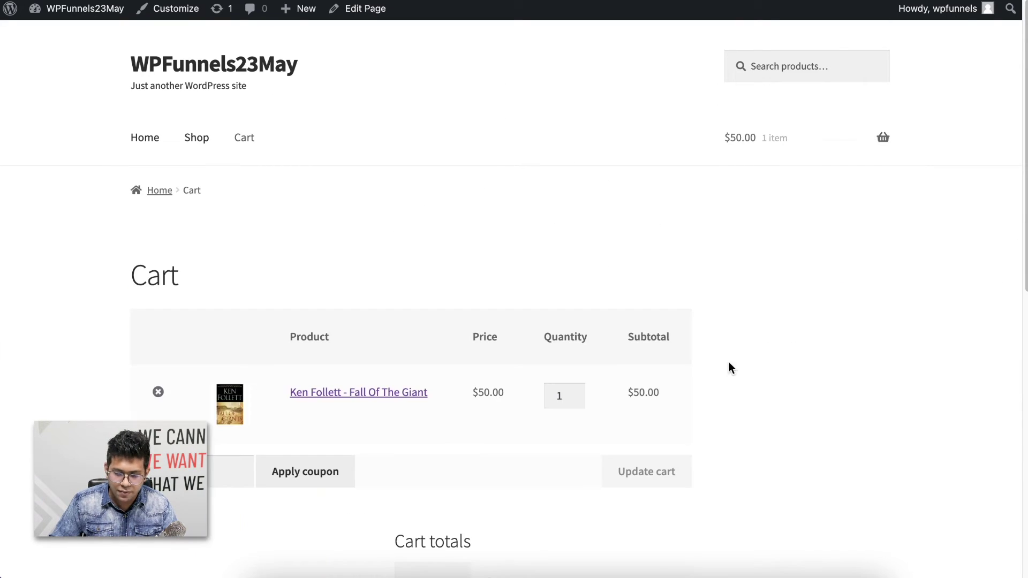
{"action": "scroll", "coordinate": [573, 333], "scroll_direction": "down", "scroll_amount": 2}
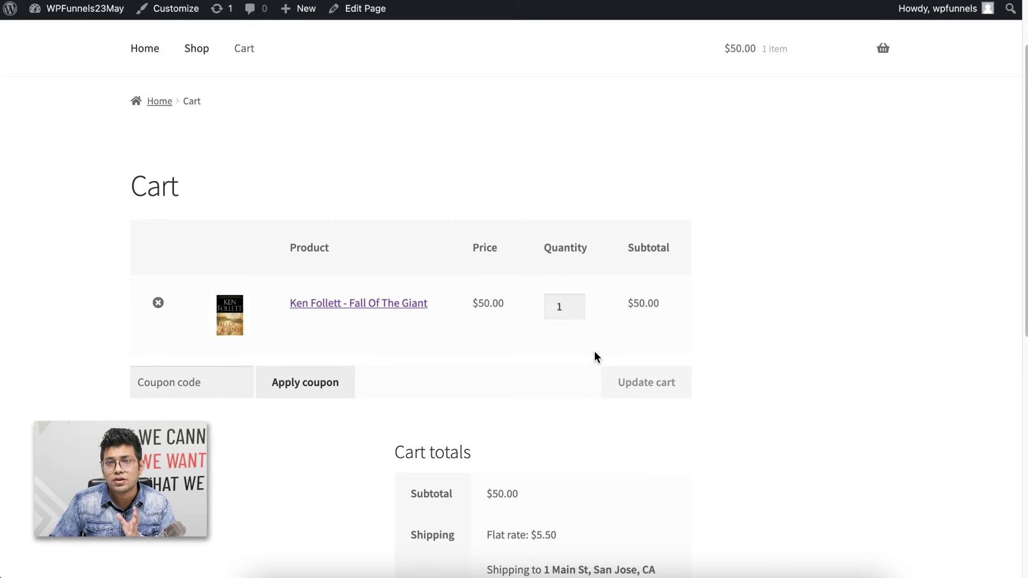
{"action": "scroll", "coordinate": [608, 352], "scroll_direction": "down", "scroll_amount": 5}
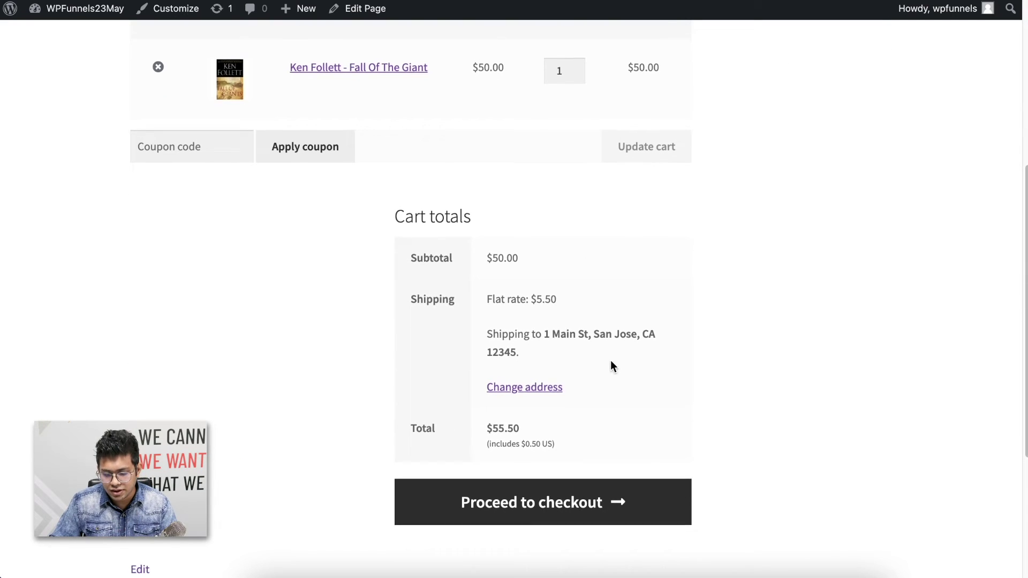
{"action": "left_click", "coordinate": [555, 505]}
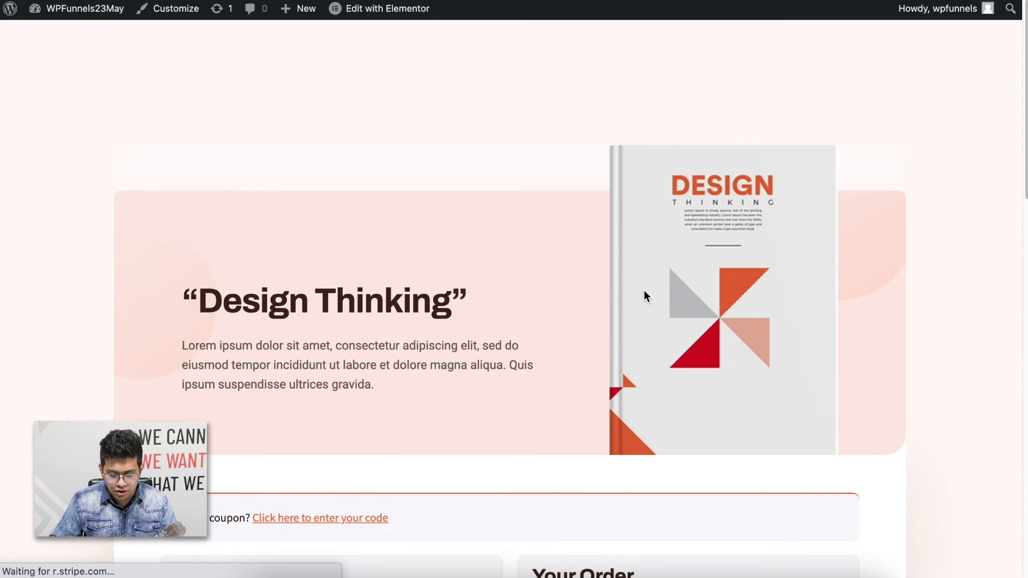
Scroll down the Design Thinking eBook checkout page to the Your Order section
{"action": "scroll", "coordinate": [642, 289], "scroll_direction": "down", "scroll_amount": 5}
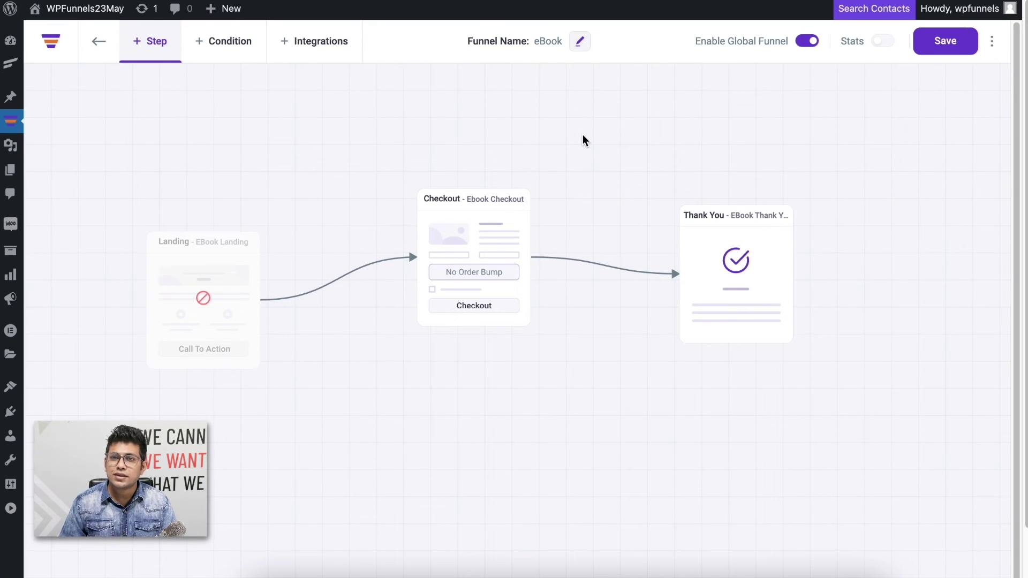
Give the Ebook Checkout step a 10% percentage discount on the regular price and save
{"action": "mouse_move", "coordinate": [481, 220]}
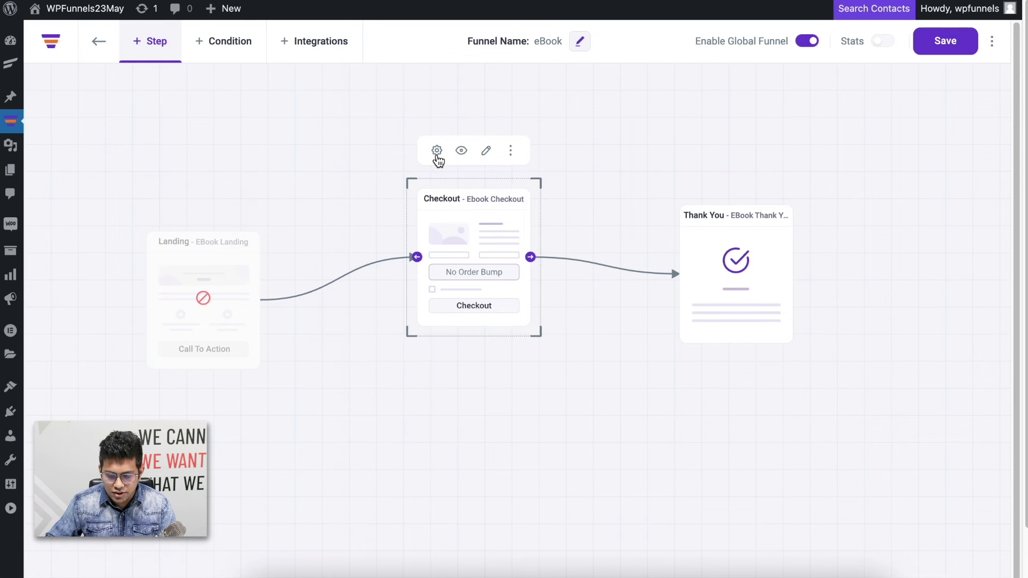
{"action": "left_click", "coordinate": [437, 152]}
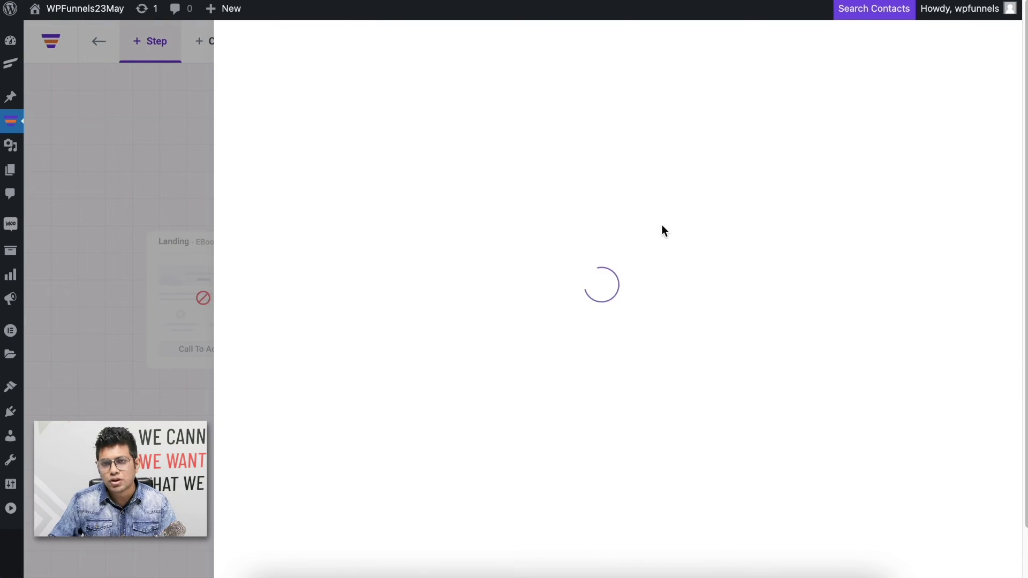
{"action": "scroll", "coordinate": [545, 294], "scroll_direction": "down", "scroll_amount": 2}
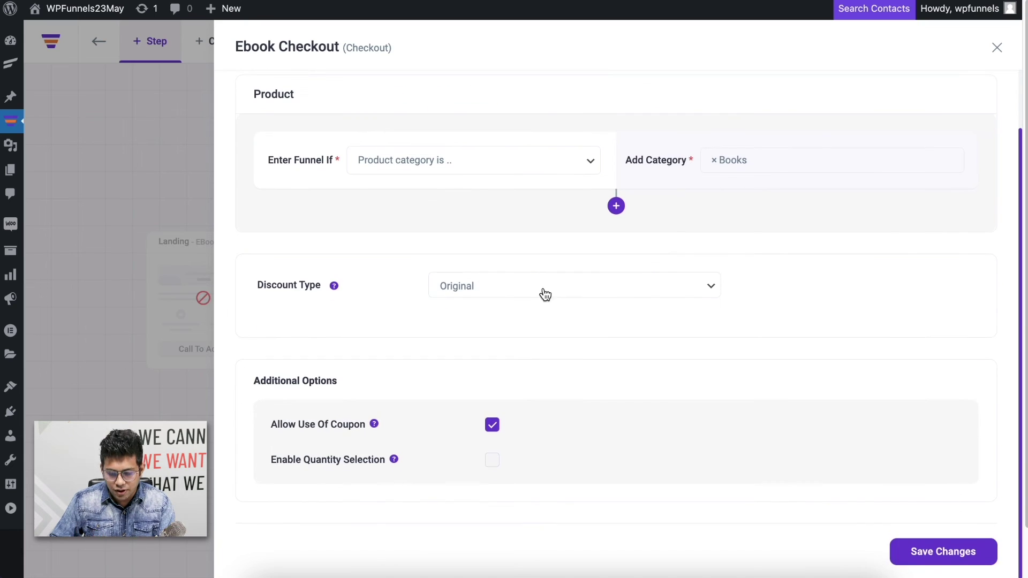
{"action": "left_click", "coordinate": [511, 290]}
{"action": "left_click", "coordinate": [509, 301]}
{"action": "double_click", "coordinate": [478, 376]}
{"action": "type", "text": "10"}
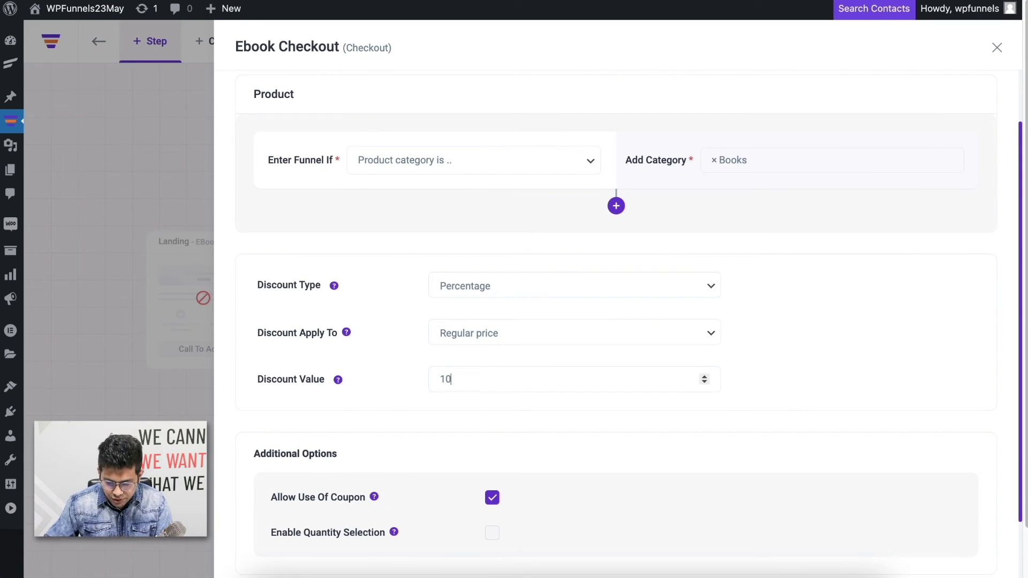
{"action": "left_click", "coordinate": [879, 395]}
{"action": "scroll", "coordinate": [815, 375], "scroll_direction": "up", "scroll_amount": 1}
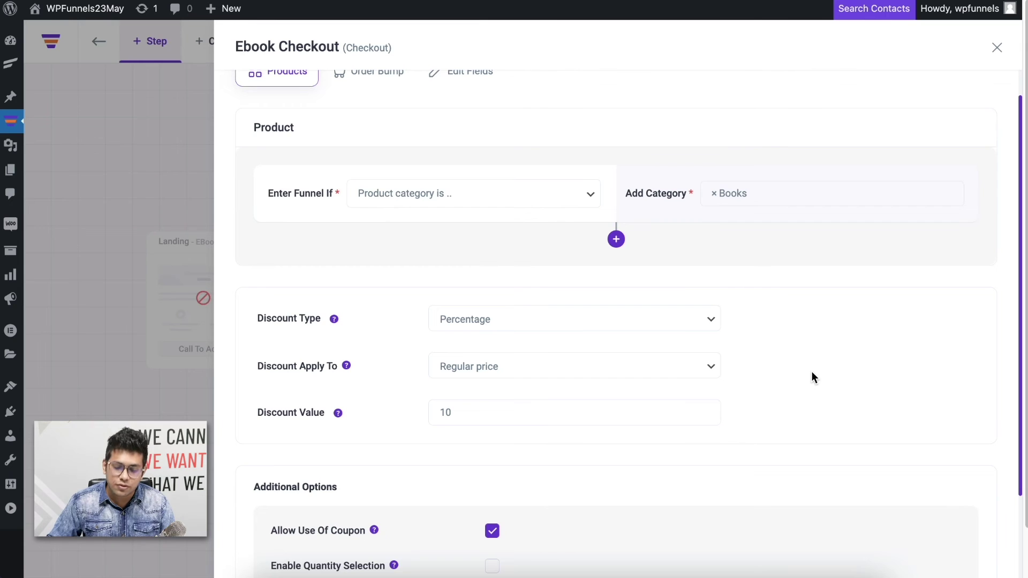
{"action": "scroll", "coordinate": [810, 378], "scroll_direction": "down", "scroll_amount": 3}
{"action": "left_click", "coordinate": [945, 552]}
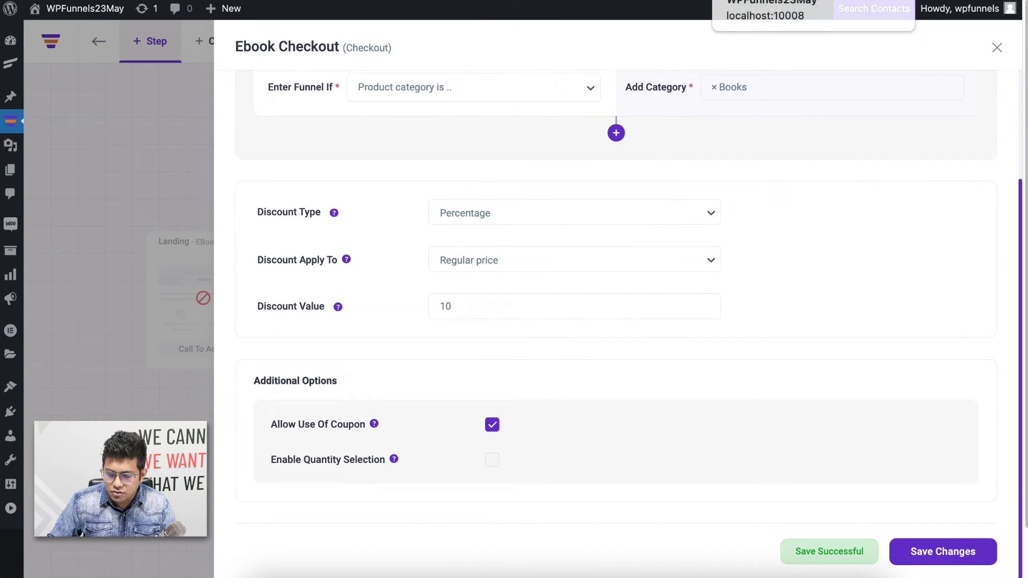
Switch to the storefront checkout page and scroll through the order summary
{"action": "left_click", "coordinate": [813, 1]}
{"action": "scroll", "coordinate": [606, 216], "scroll_direction": "up", "scroll_amount": 3}
{"action": "scroll", "coordinate": [425, 188], "scroll_direction": "down", "scroll_amount": 4}
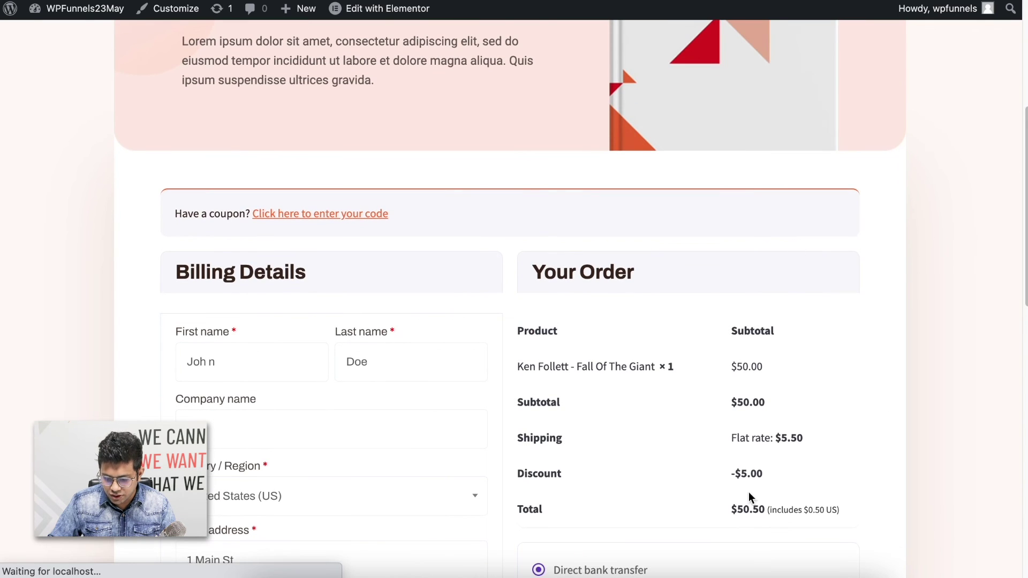
Check the -$5.00 discount and $50.50 total, then return to the Ebook Checkout settings
{"action": "scroll", "coordinate": [638, 490], "scroll_direction": "down", "scroll_amount": 1}
{"action": "left_click_drag", "start_coordinate": [734, 441], "coordinate": [785, 438]}
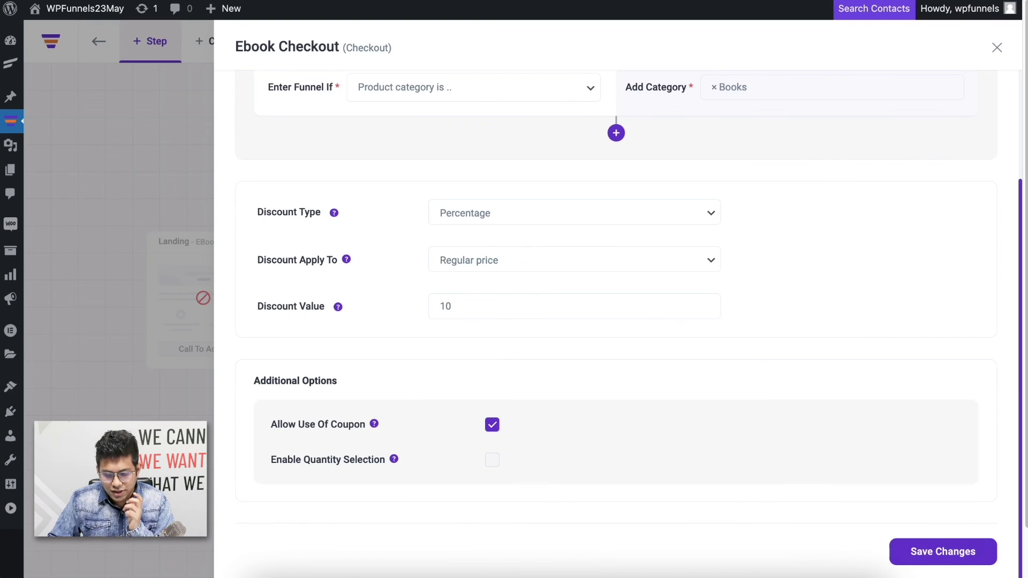
{"action": "left_click", "coordinate": [808, 3]}
View the Order Bump tab, close the Ebook Checkout settings, and browse the step template library
{"action": "scroll", "coordinate": [675, 358], "scroll_direction": "up", "scroll_amount": 5}
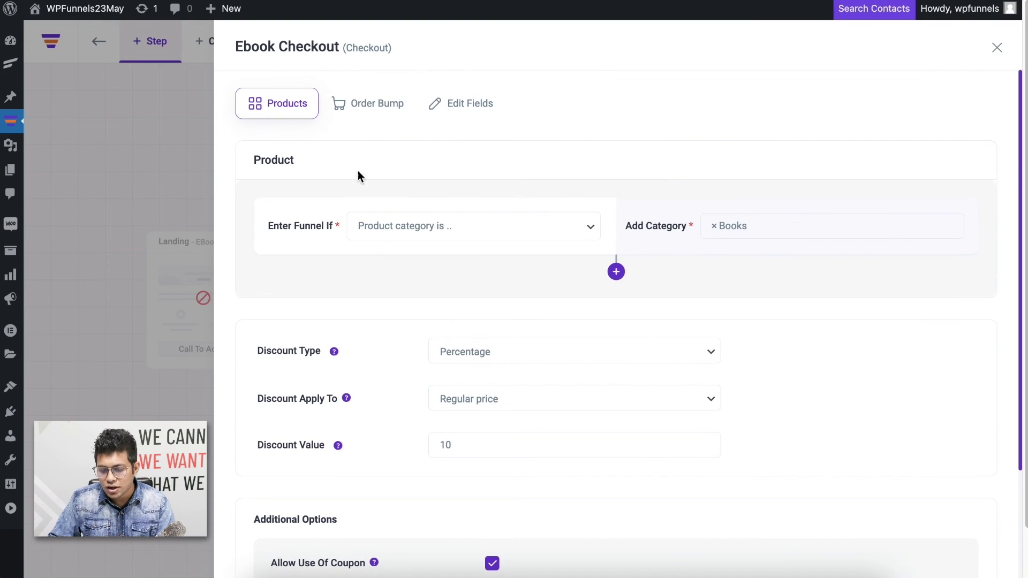
{"action": "left_click", "coordinate": [374, 107]}
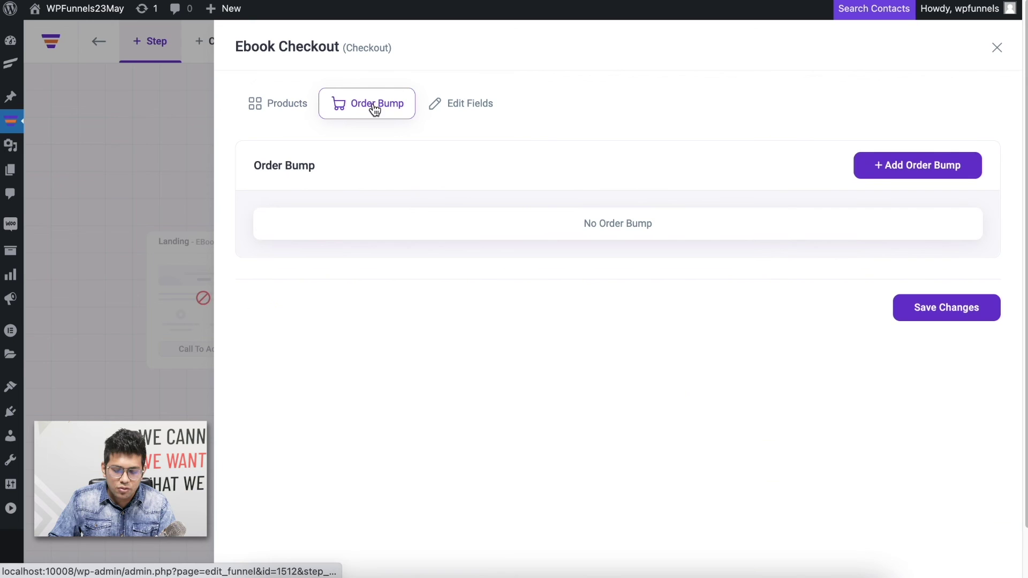
{"action": "left_click", "coordinate": [996, 47]}
{"action": "left_click", "coordinate": [142, 42]}
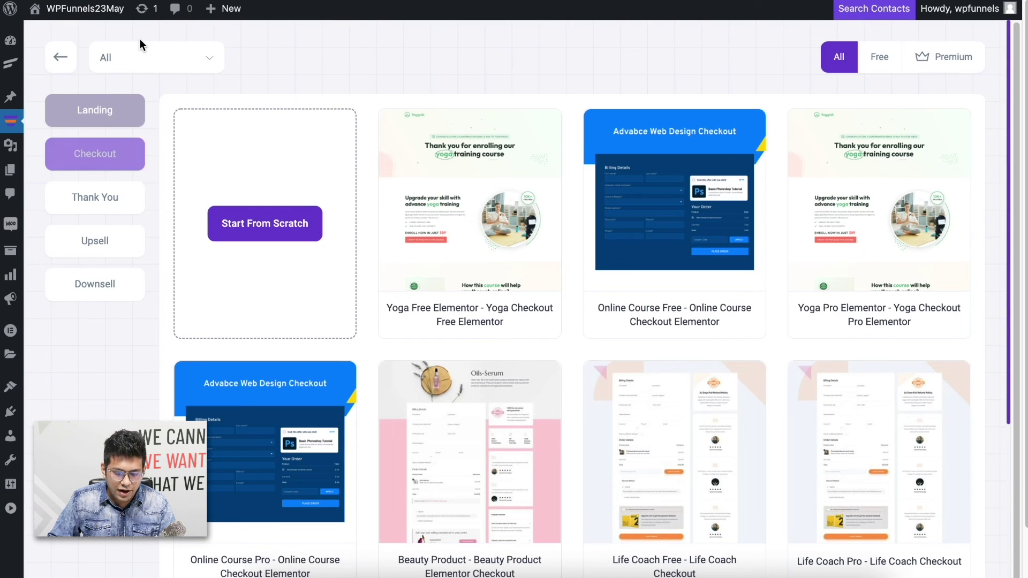
{"action": "left_click", "coordinate": [60, 58]}
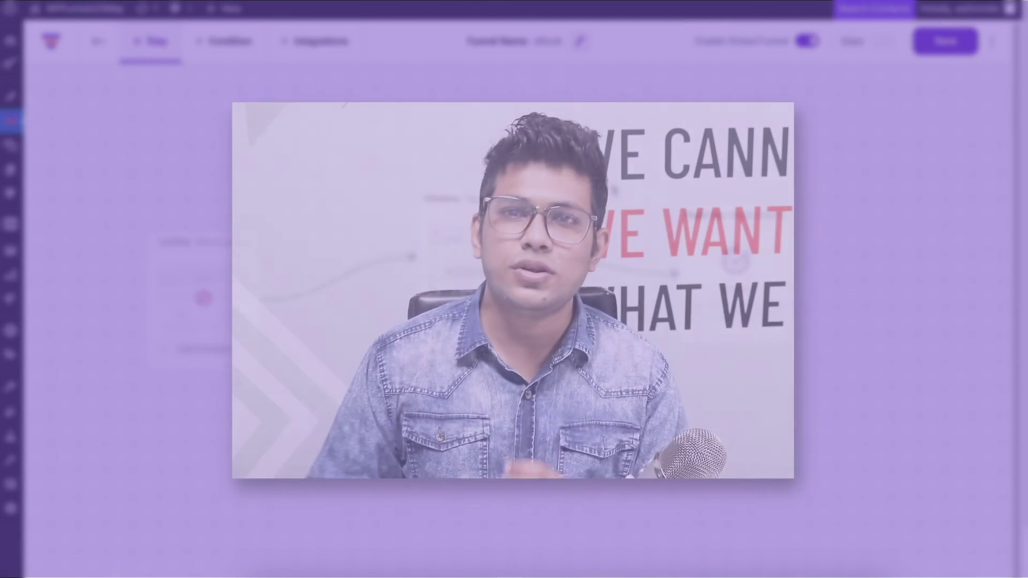